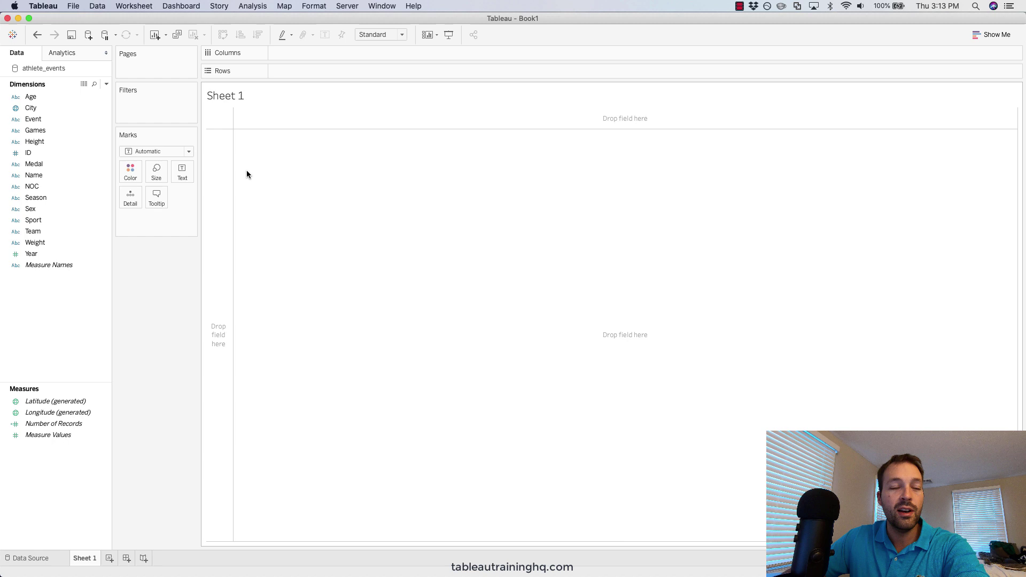
Tabulate Number of Records by Medal, move Gold to the top row, and show a Medal filter card.
double_click(34, 166)
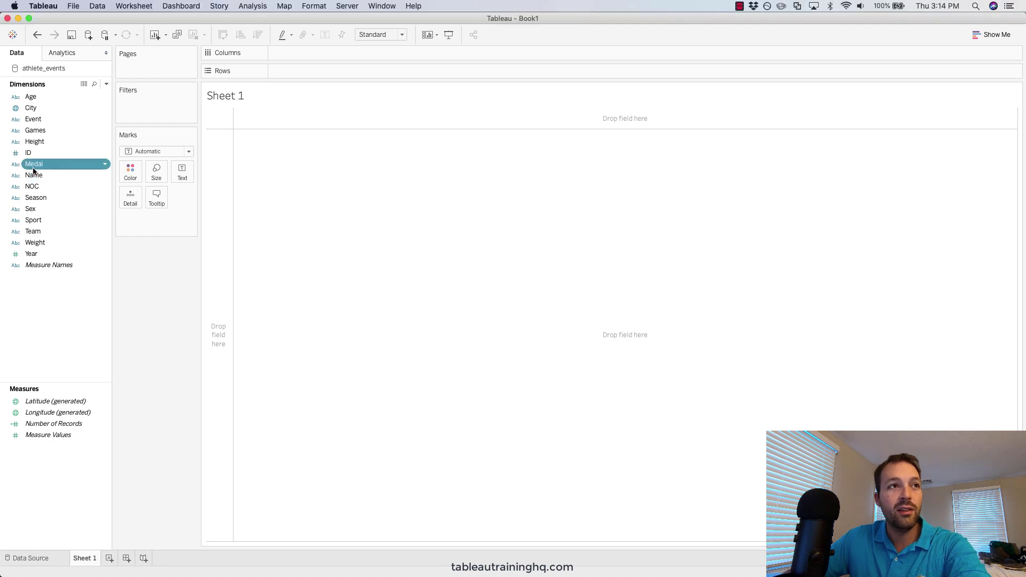
double_click(58, 424)
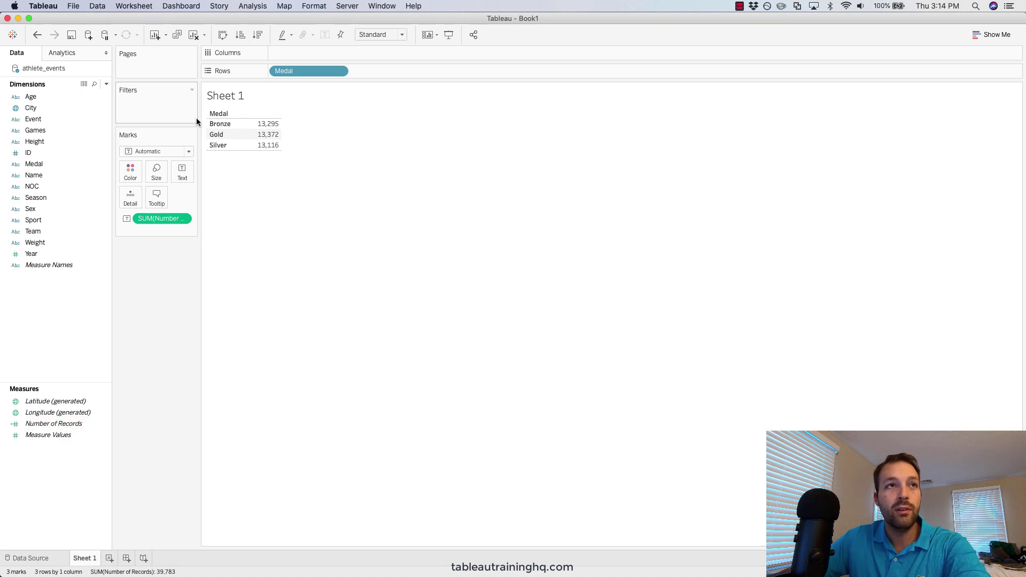
key(super+z)
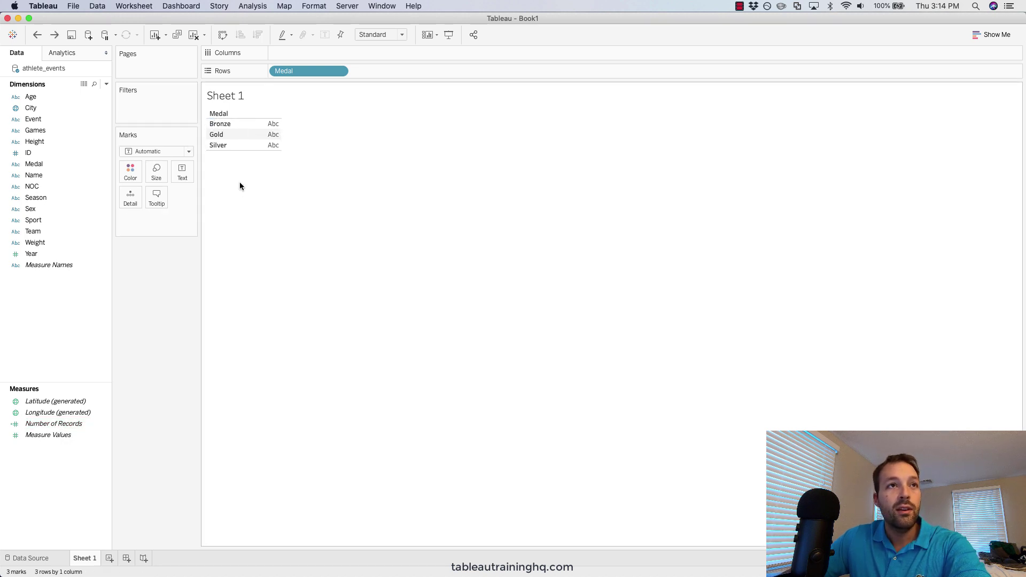
key(super+shift+z)
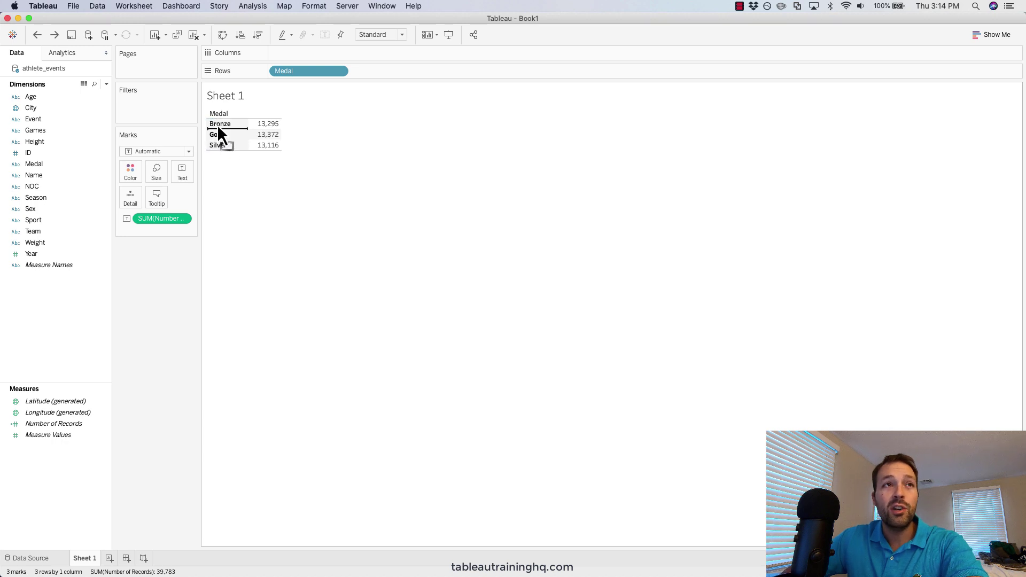
drag(218, 128, 222, 131)
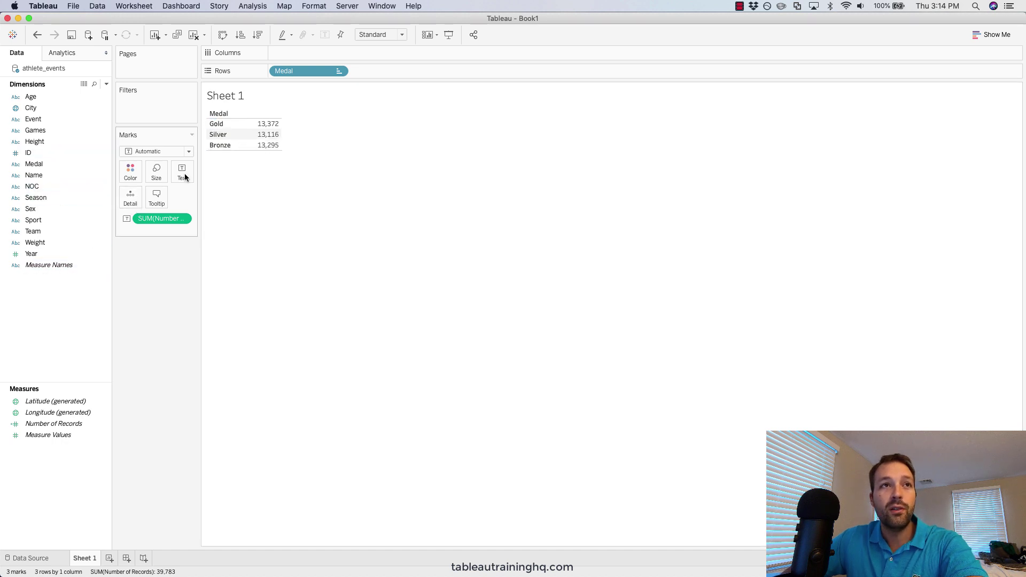
right_click(288, 76)
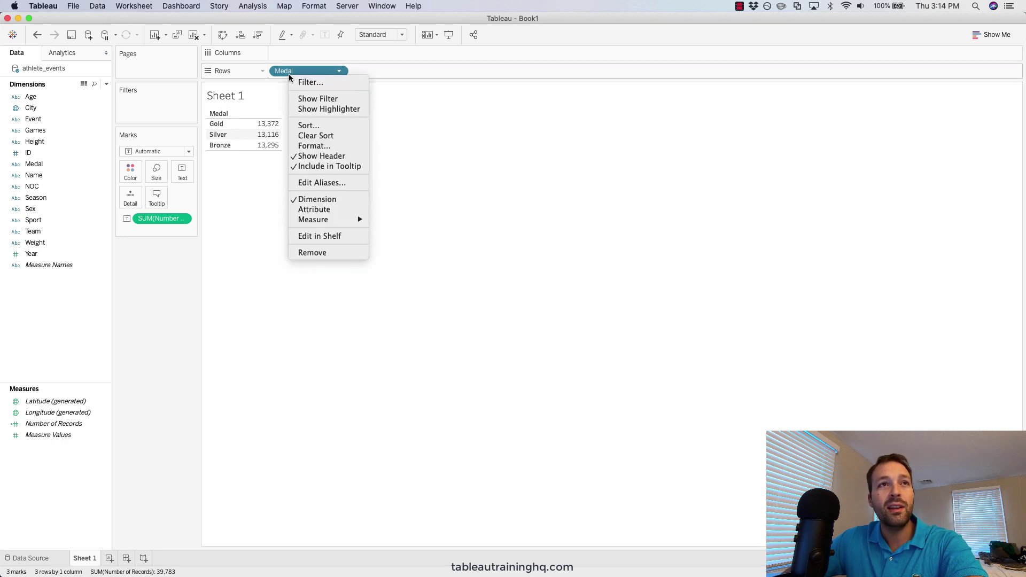
click(310, 97)
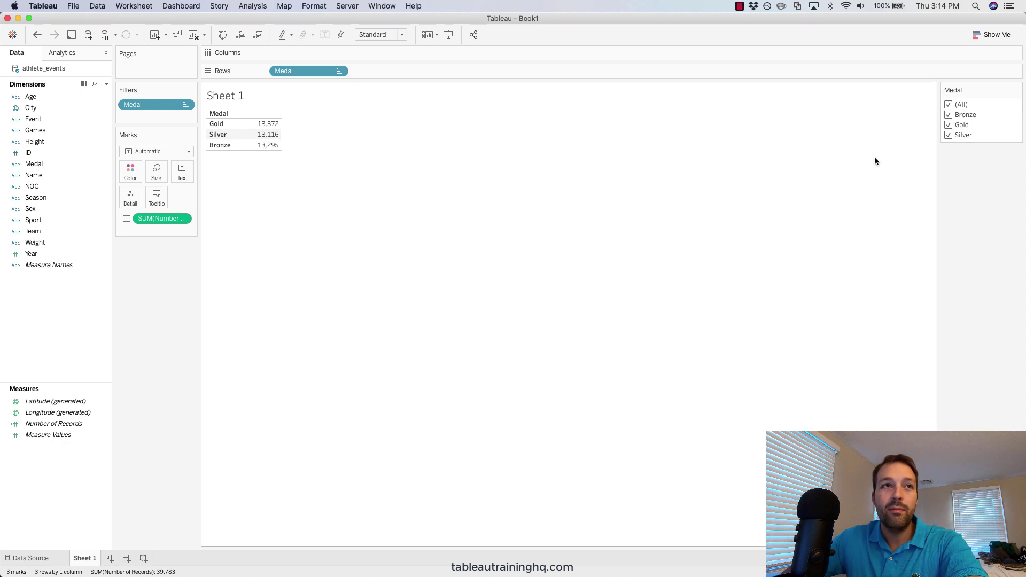
right_click(226, 124)
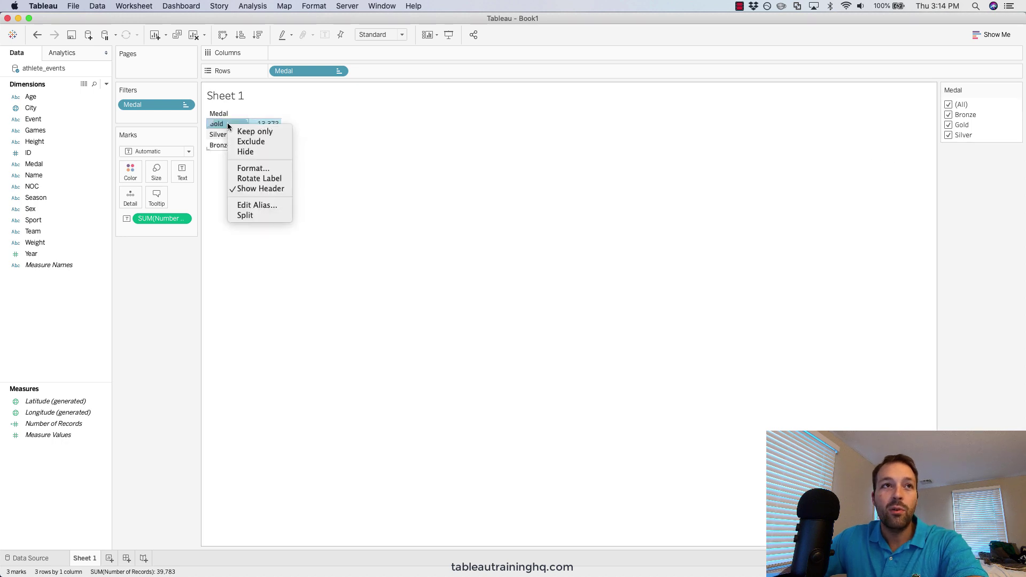
click(249, 207)
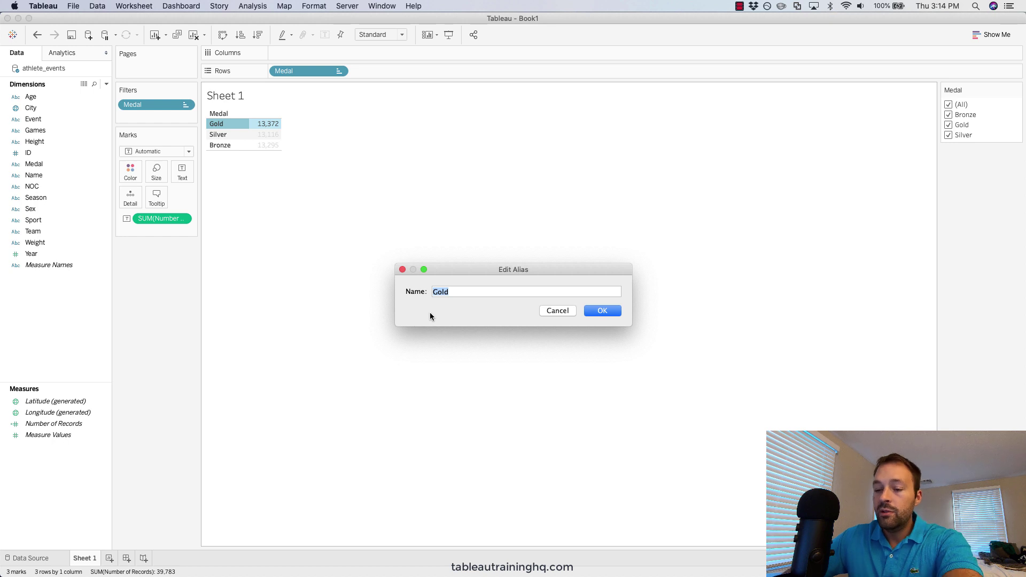
key(Left)
text(1.)
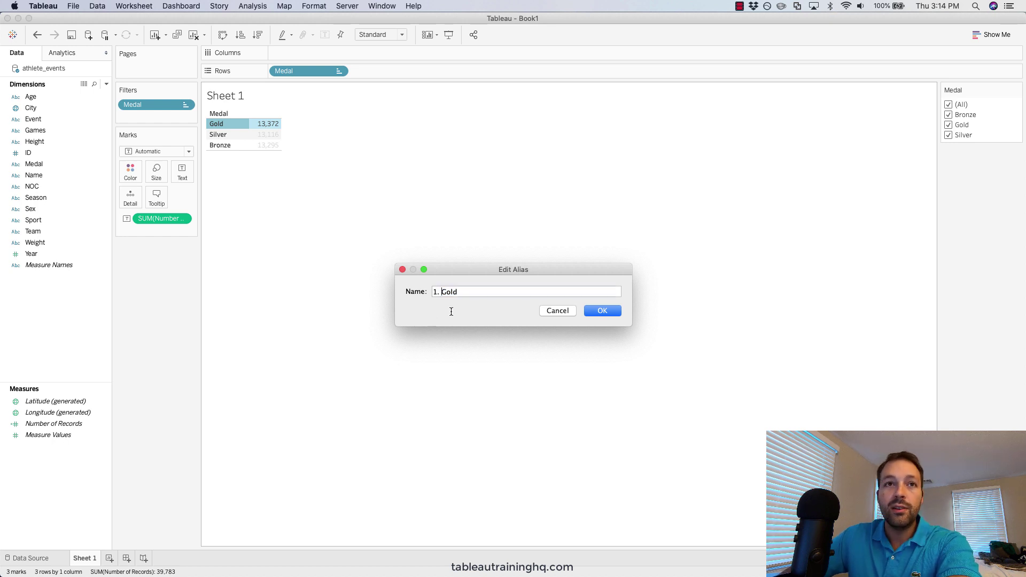
key(Return)
right_click(223, 135)
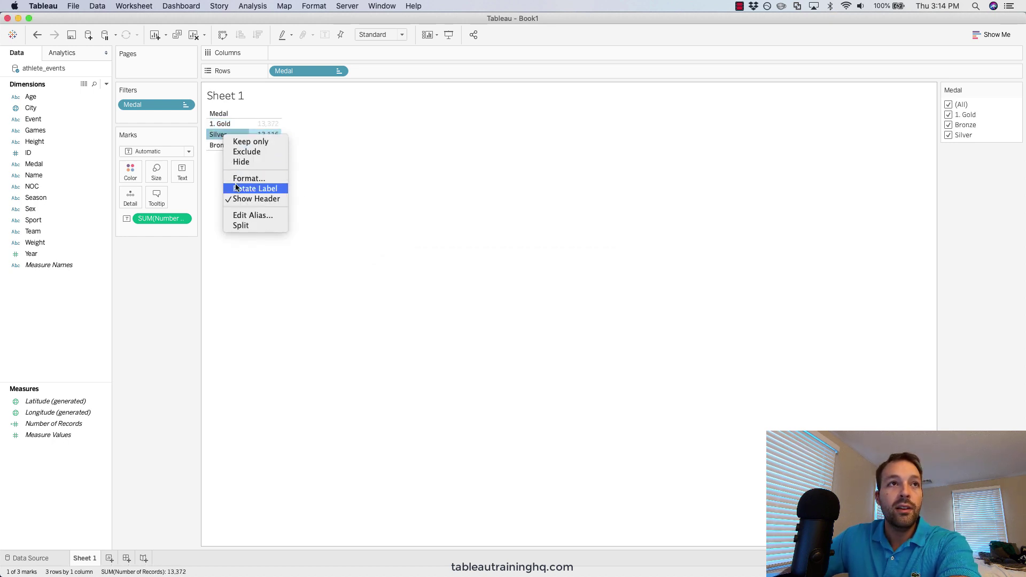
click(238, 214)
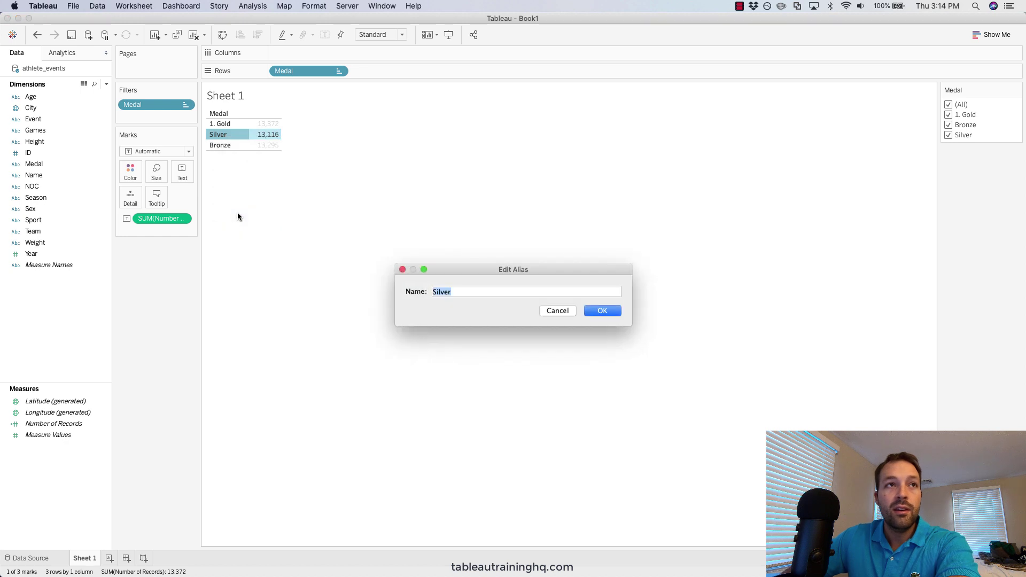
key(Left)
text(2.)
key(Return)
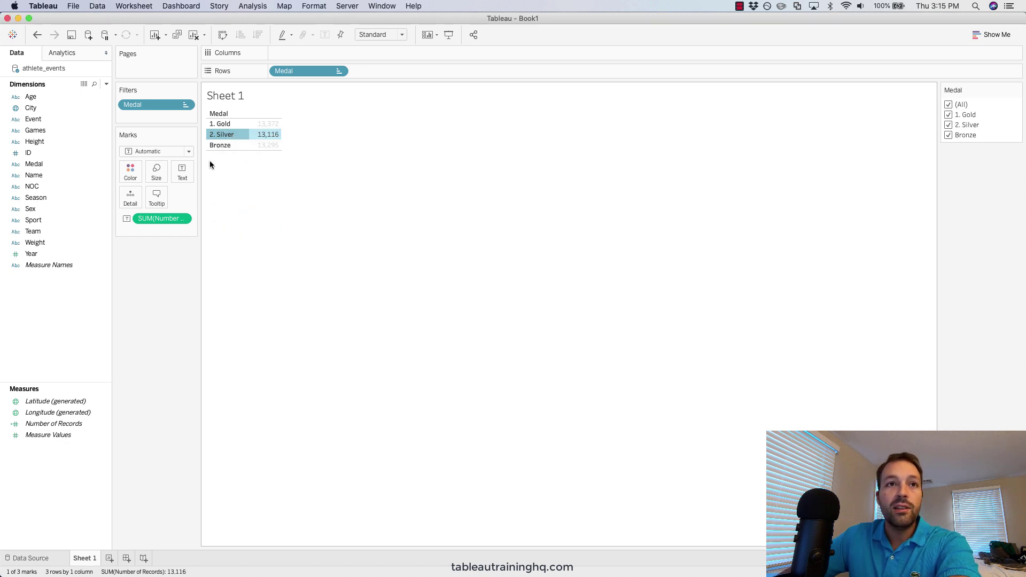
right_click(221, 146)
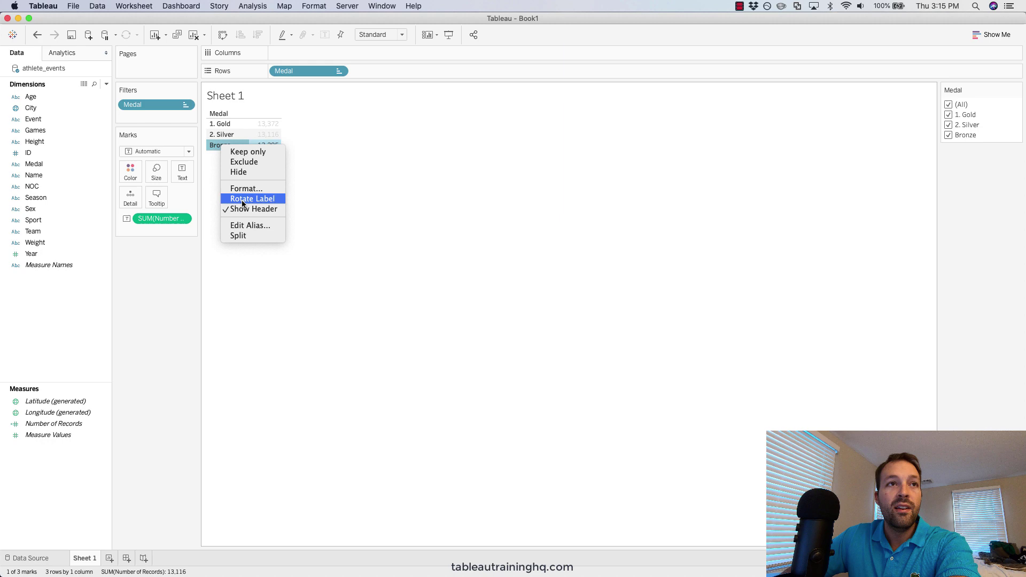
click(240, 226)
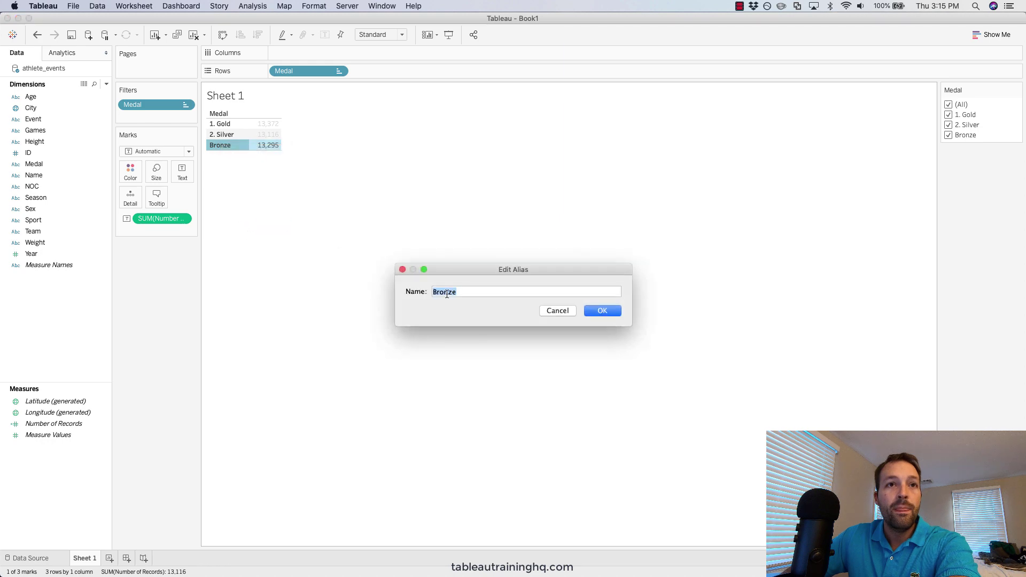
key(Left)
text(3.)
key(Return)
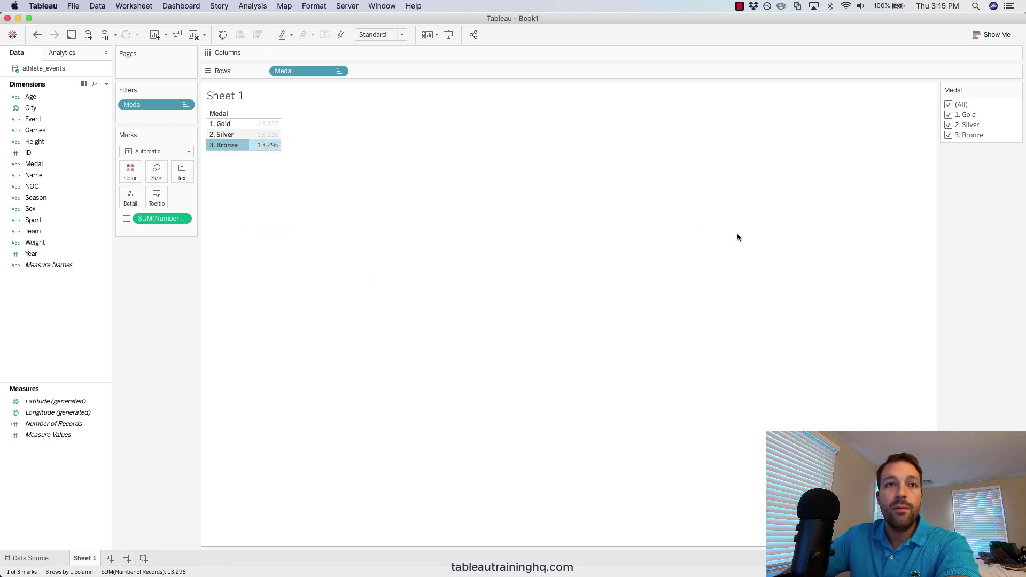
click(736, 236)
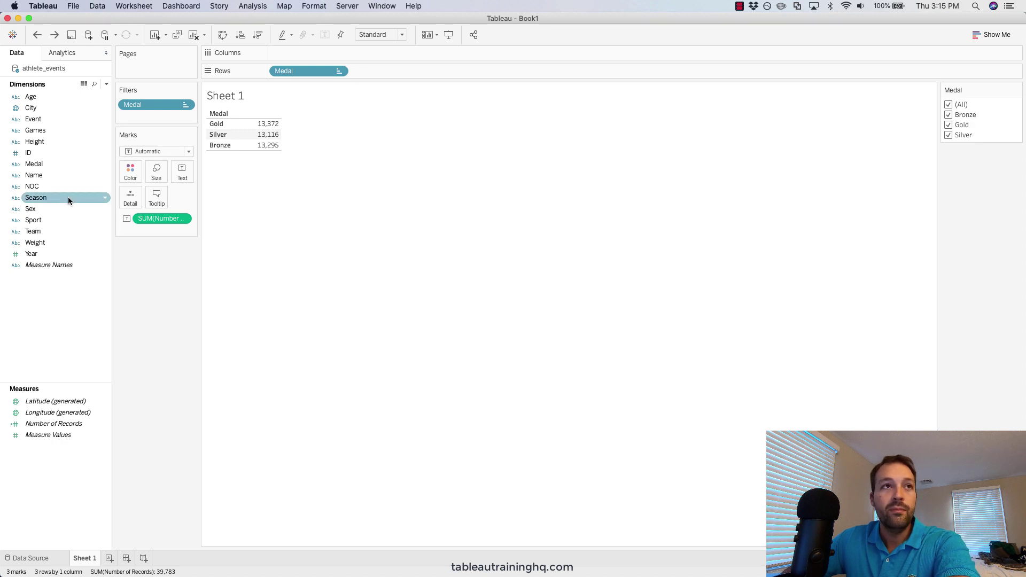
Set Medal's Default Properties sort to Manual, ordering Gold first, then Silver, then Bronze.
right_click(40, 164)
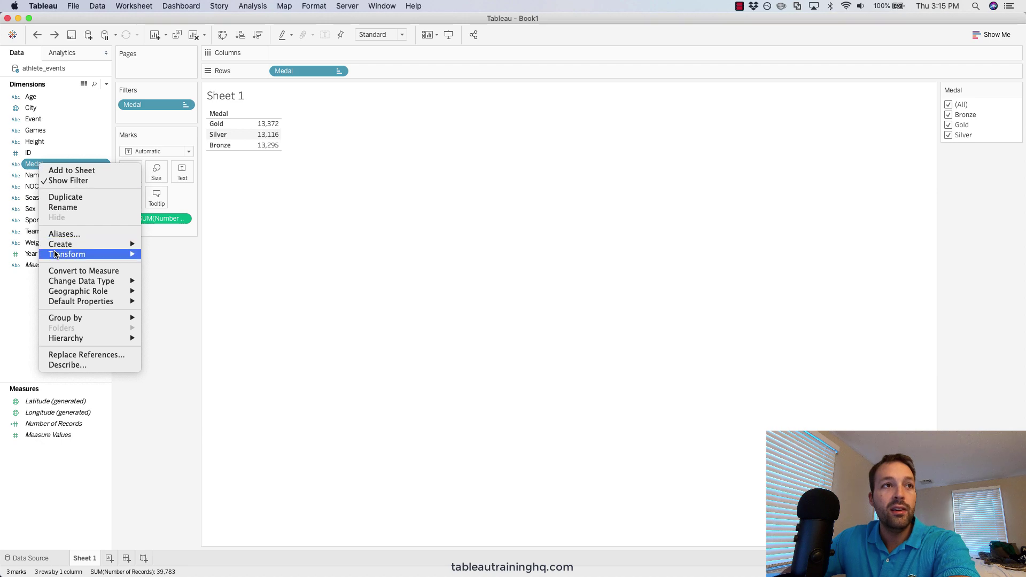
mouse_move(51, 245)
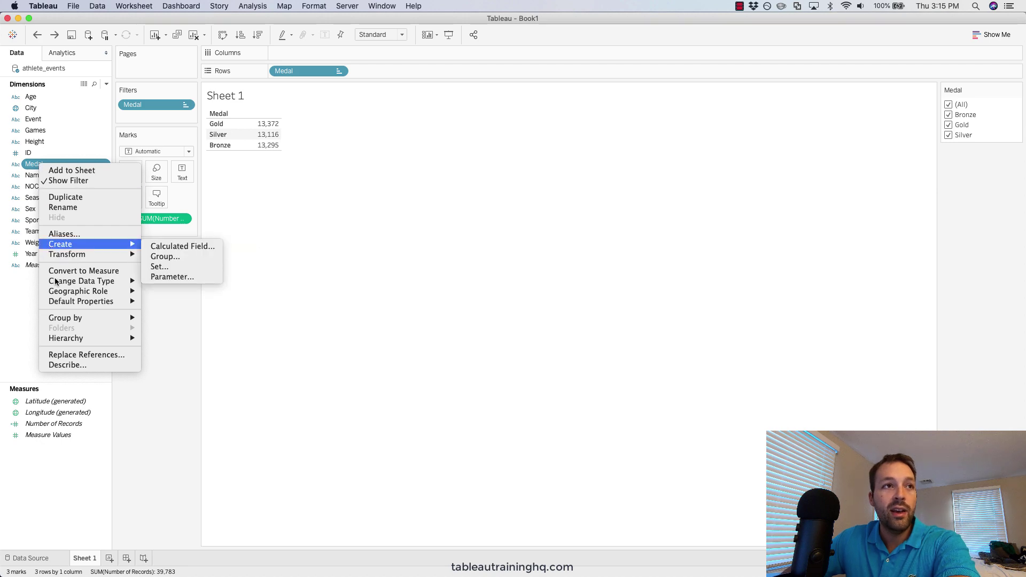
mouse_move(60, 305)
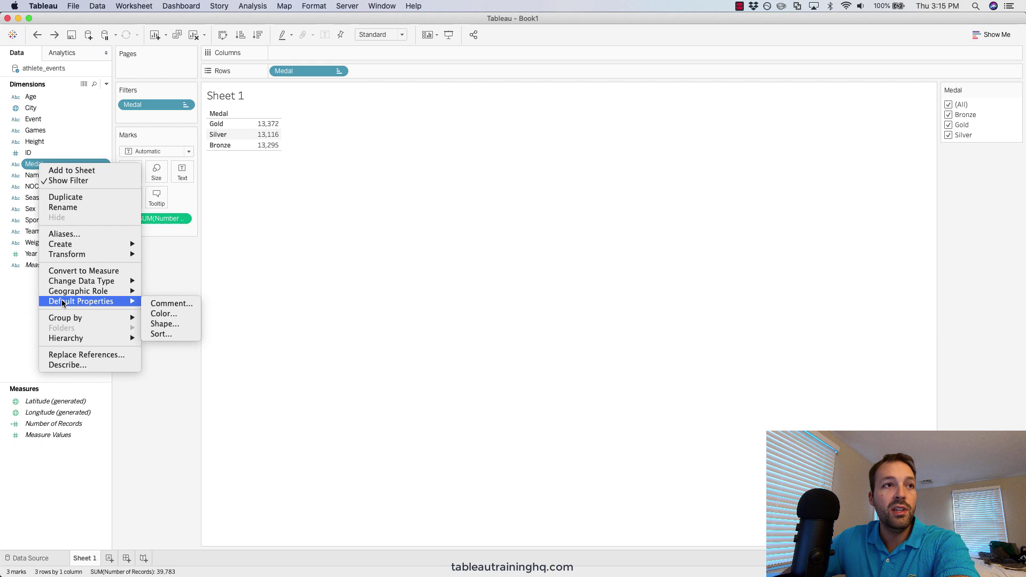
click(161, 334)
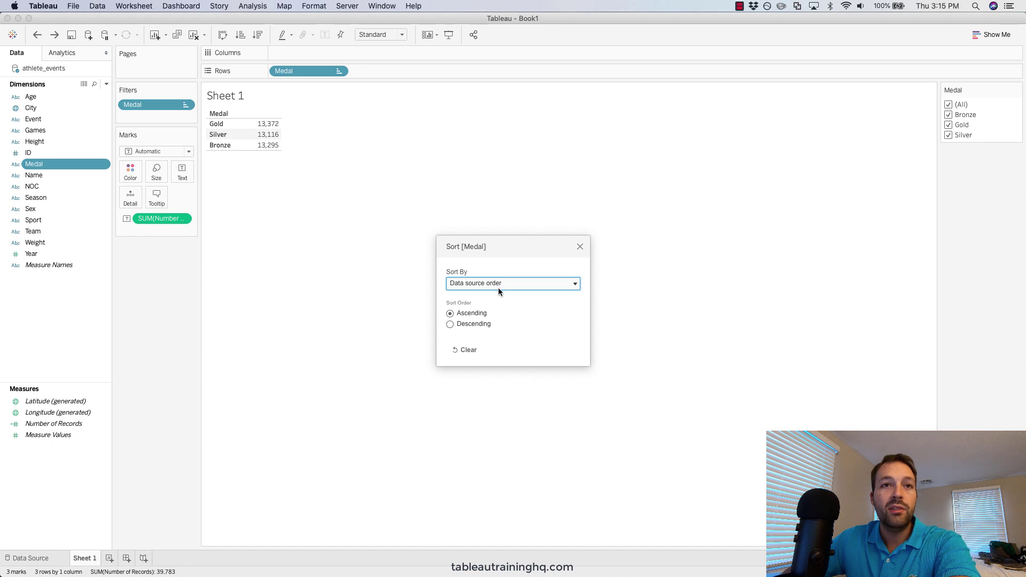
click(498, 291)
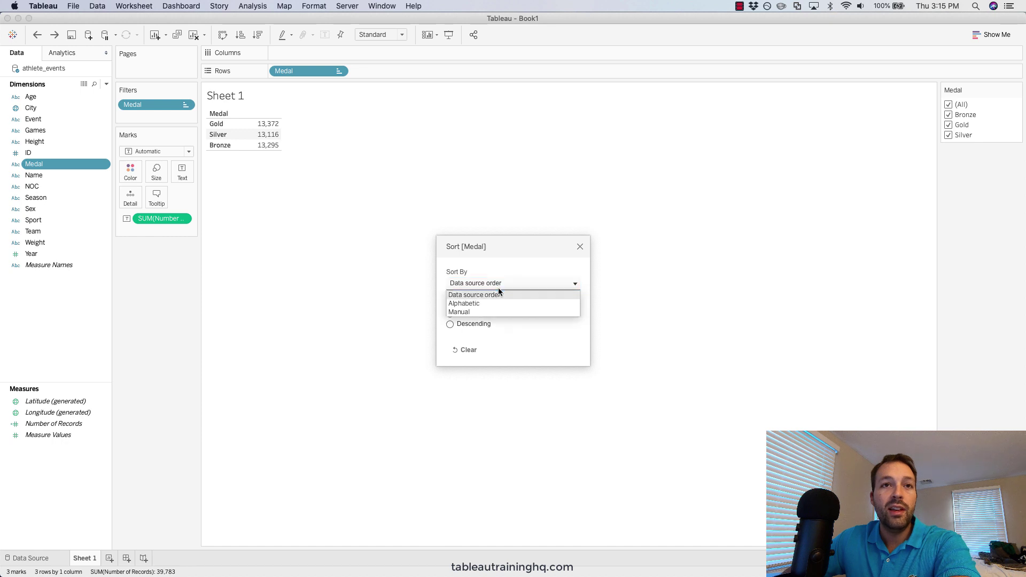
click(465, 313)
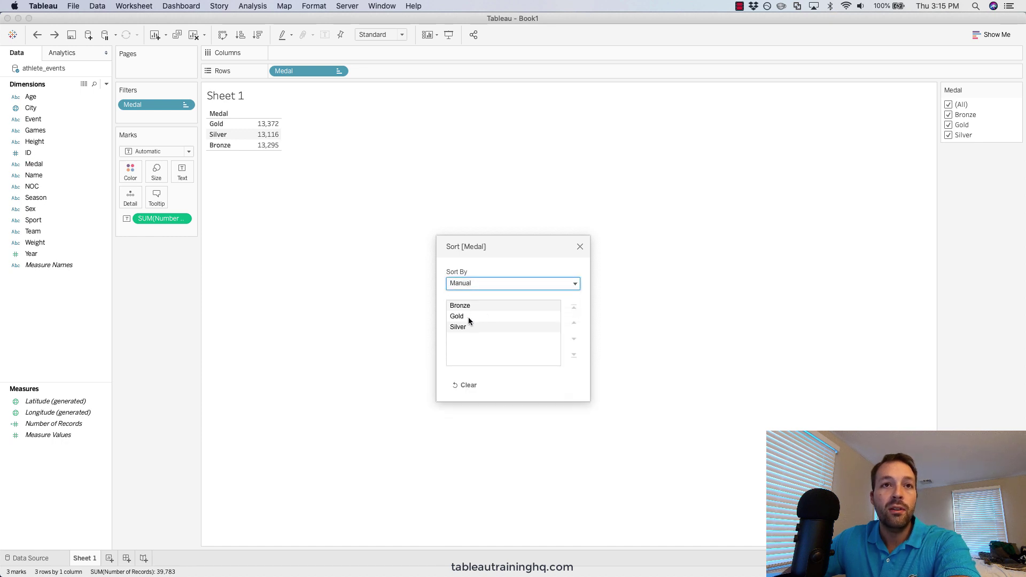
click(468, 317)
click(573, 322)
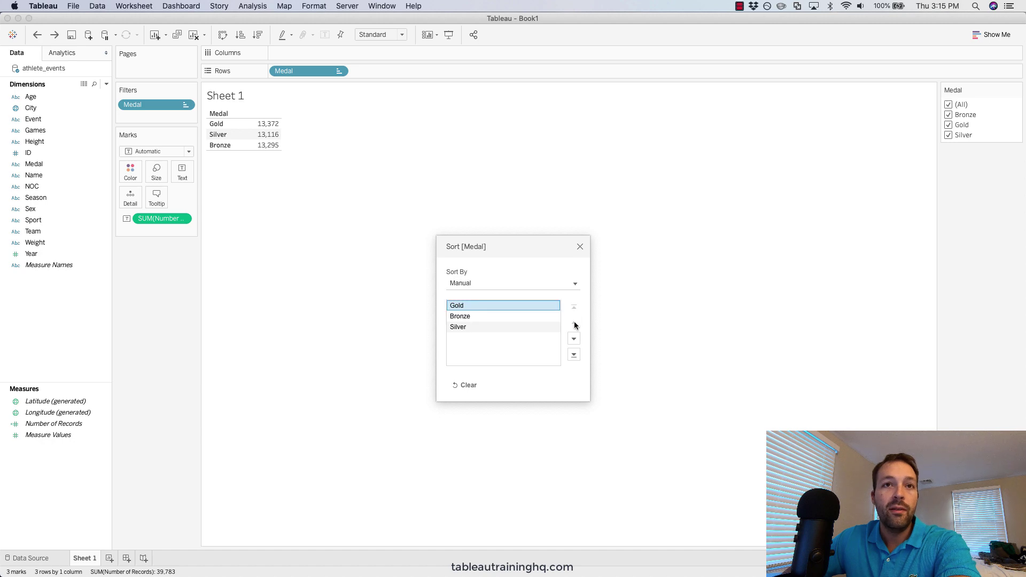
click(506, 326)
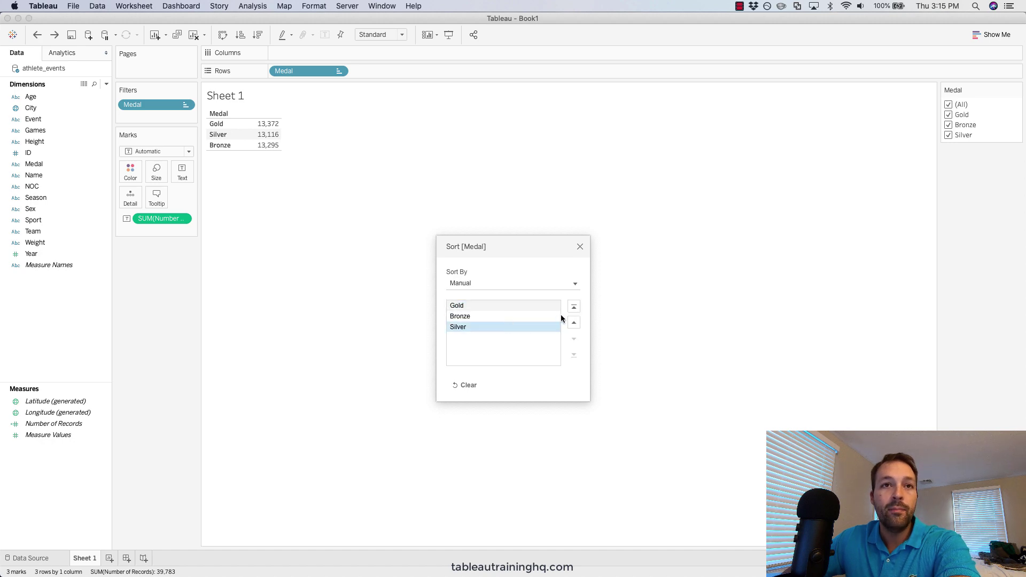
click(574, 322)
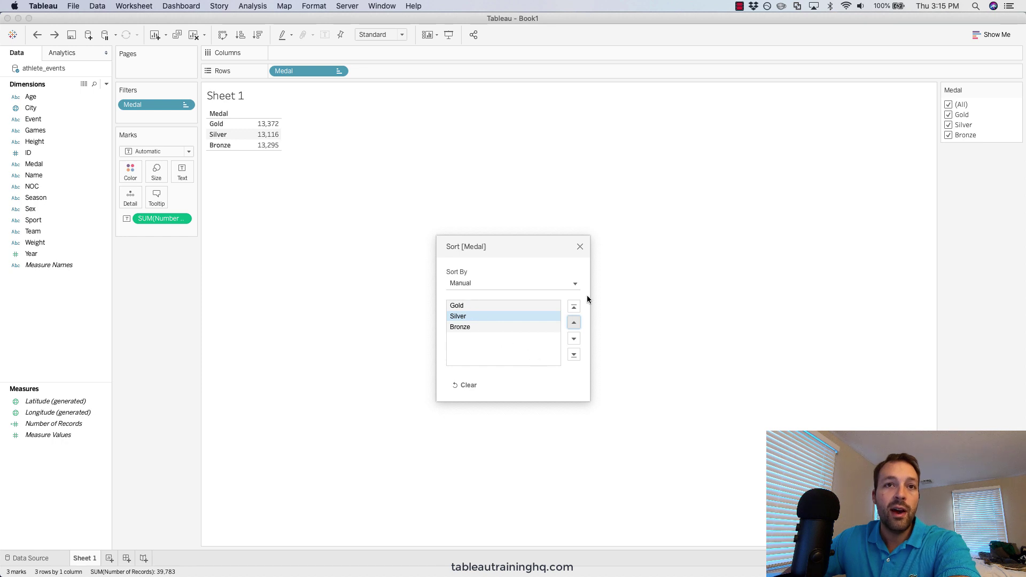
click(581, 246)
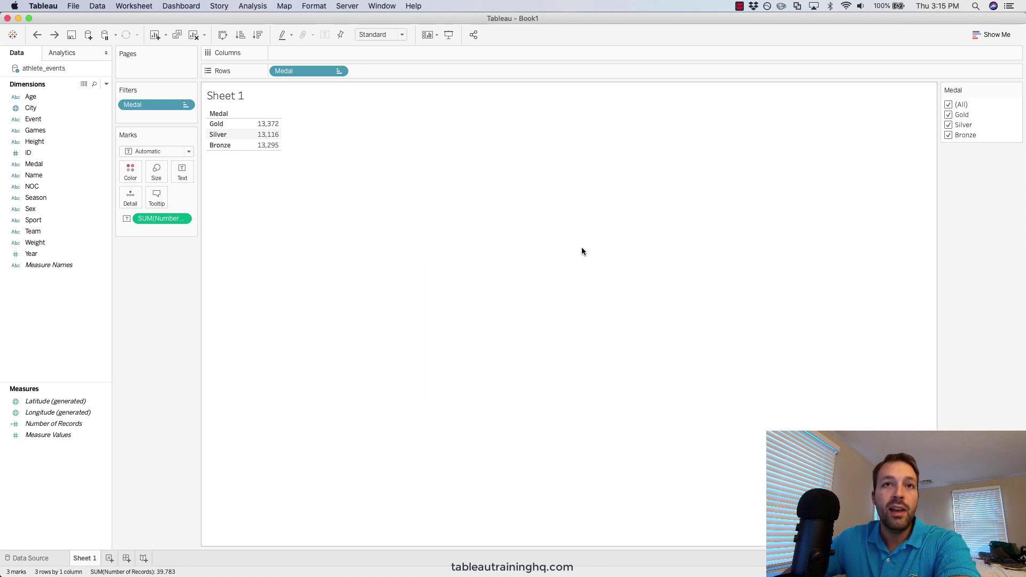